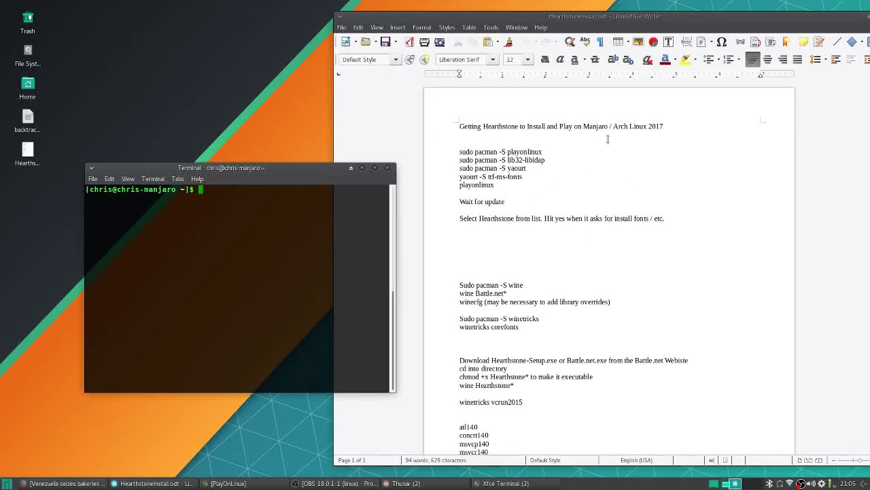
Run 'sudo pacman -S playonlinux' and decline reinstalling the already up-to-date playonlinux-4.2.10-1
{"action": "type", "text": "sudo pam"}
{"action": "key", "text": "BackSpace"}
{"action": "key", "text": "BackSpace"}
{"action": "left_click_drag", "start_coordinate": [455, 144], "coordinate": [673, 223]}
{"action": "left_click", "coordinate": [316, 243]}
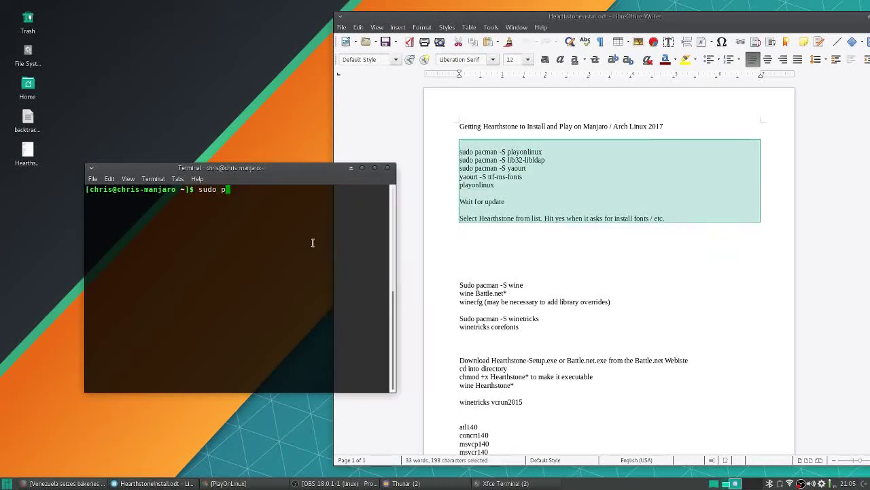
{"action": "type", "text": "acman "}
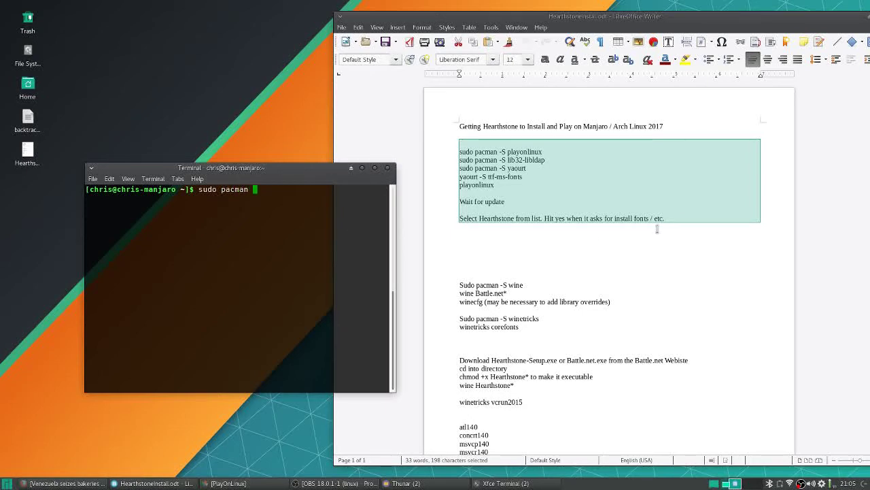
{"action": "type", "text": "-S playonlinux"}
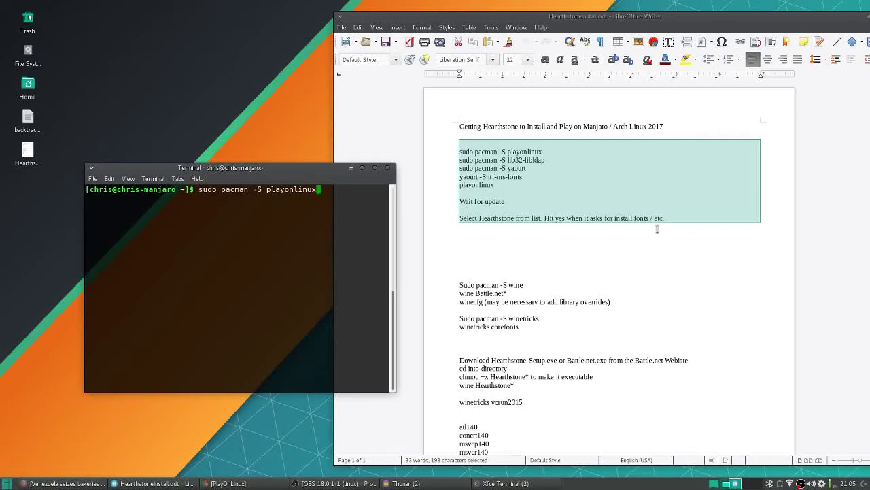
{"action": "key", "text": "Return"}
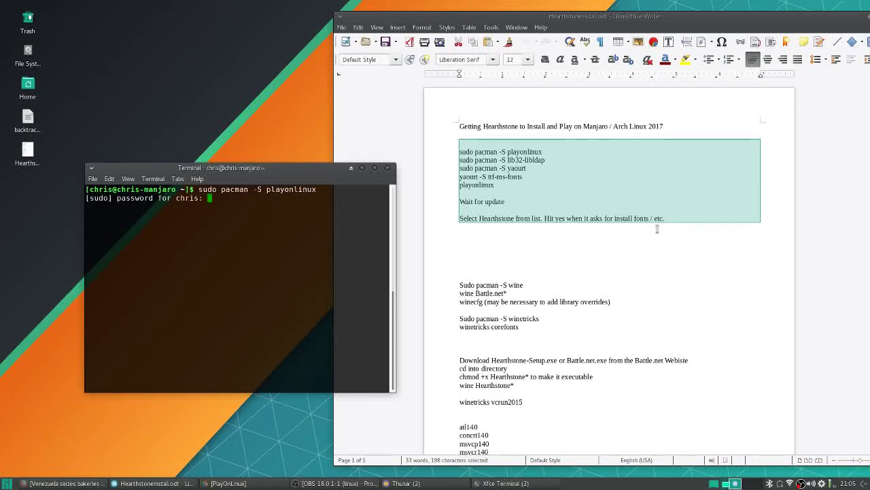
{"action": "key", "text": "Return"}
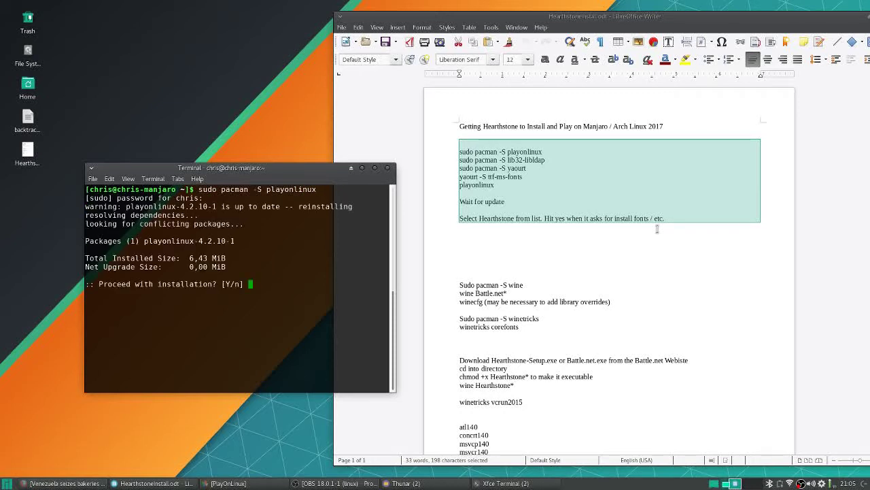
{"action": "type", "text": "n"}
{"action": "key", "text": "Return"}
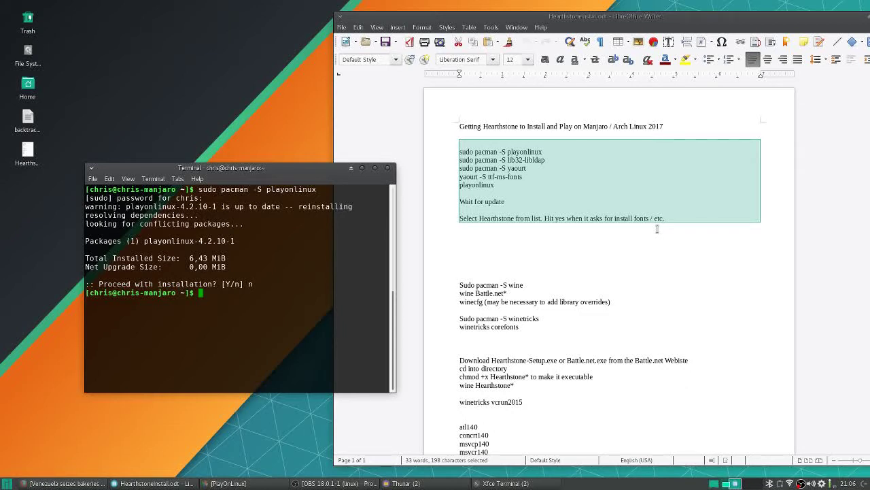
Look up the lib32-libldap package name in the install notes, switching back and forth with the terminal
{"action": "left_click", "coordinate": [607, 176]}
{"action": "left_click_drag", "start_coordinate": [555, 159], "coordinate": [507, 160]}
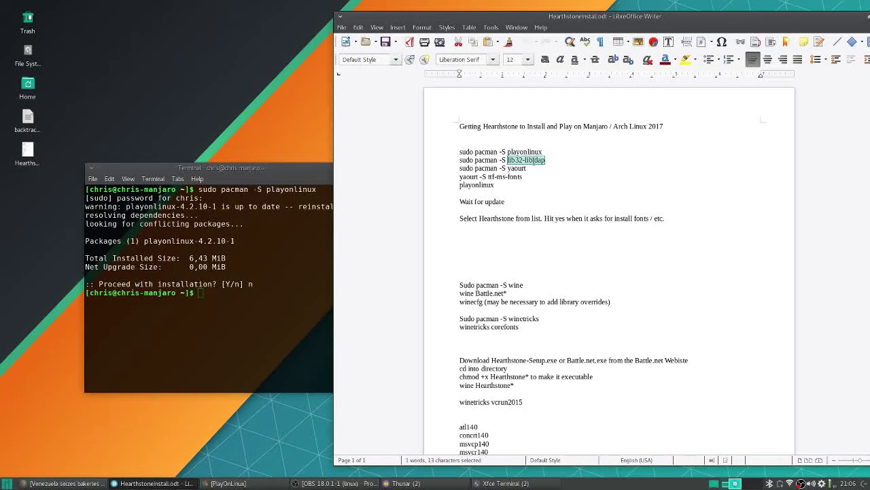
{"action": "left_click", "coordinate": [590, 162]}
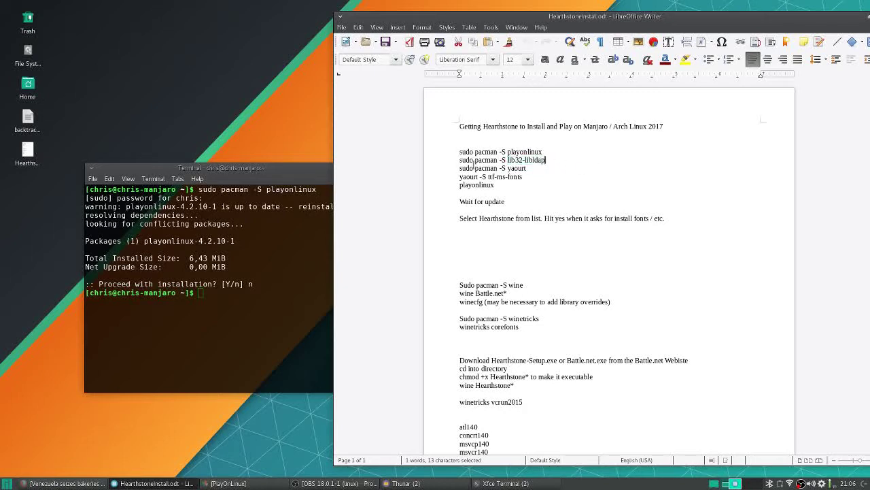
{"action": "left_click", "coordinate": [283, 176]}
{"action": "left_click", "coordinate": [455, 166]}
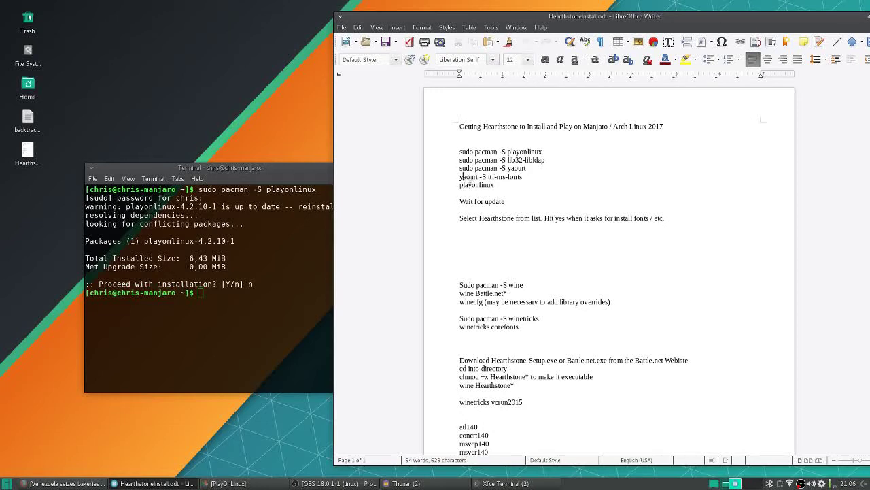
Run 'yaourt -S ttf-ms-fonts', answer 'n' to the PKGBUILD, install-script and continue prompts, then type 'playonlinux'
{"action": "left_click", "coordinate": [277, 264]}
{"action": "type", "text": "yaour"}
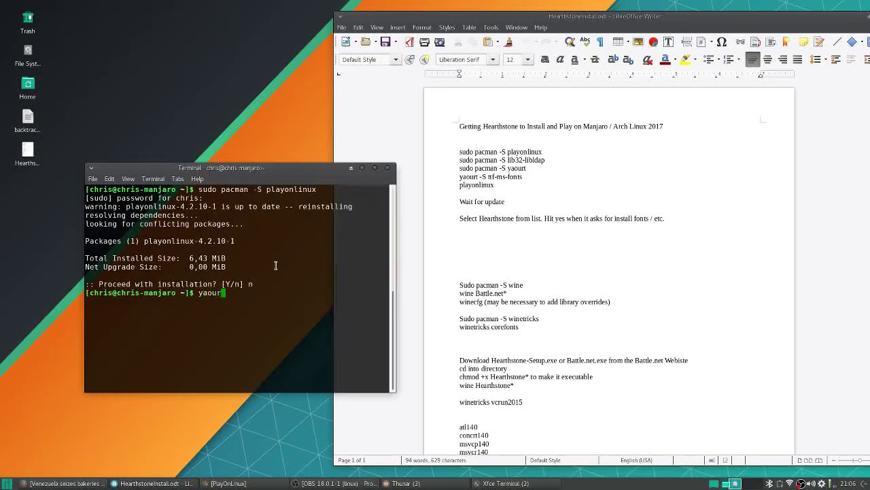
{"action": "type", "text": "t -S ttf-ms-fonts"}
{"action": "key", "text": "Return"}
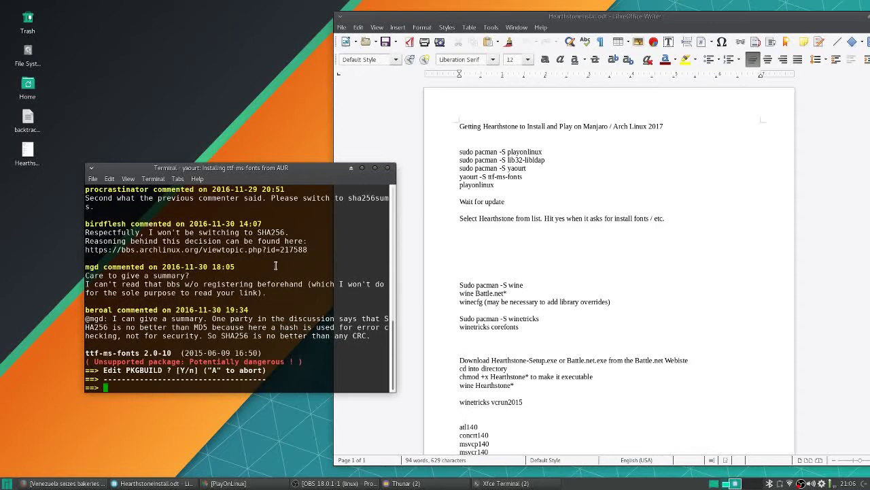
{"action": "type", "text": "n"}
{"action": "key", "text": "Return"}
{"action": "type", "text": "n"}
{"action": "key", "text": "Return"}
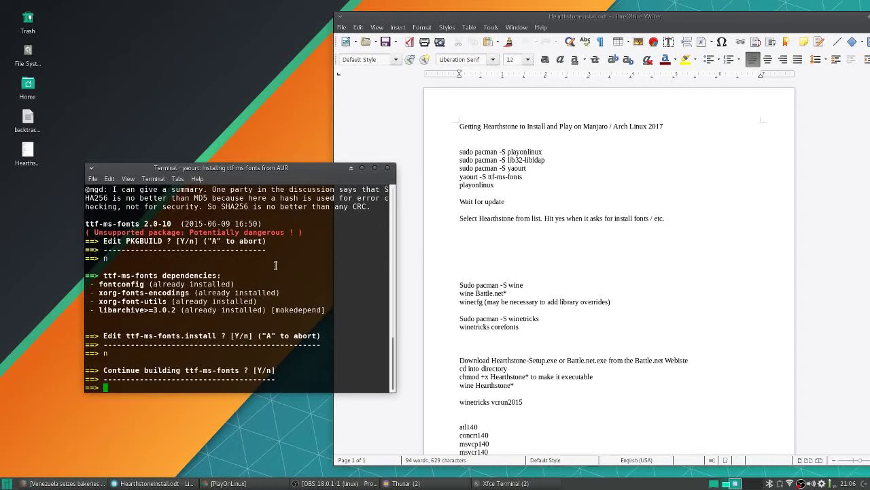
{"action": "type", "text": "n"}
{"action": "key", "text": "Return"}
{"action": "type", "text": "n"}
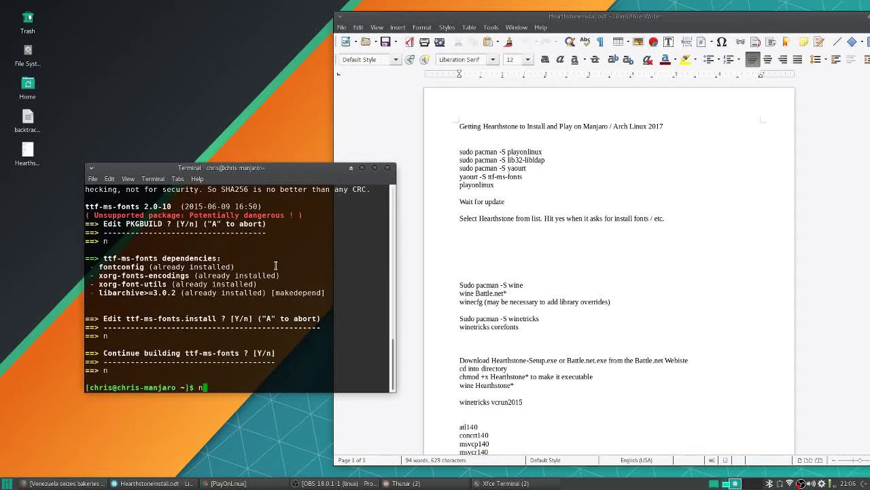
{"action": "key", "text": "BackSpace"}
{"action": "type", "text": "playonlinux"}
Launch PlayOnLinux, arrange the terminal and PlayOnLinux windows, and open the install menu
{"action": "key", "text": "Return"}
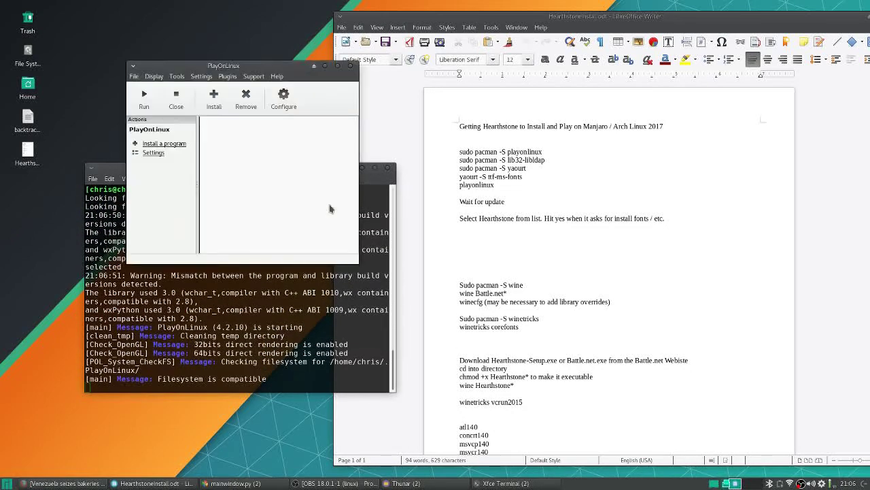
{"action": "left_click_drag", "start_coordinate": [147, 165], "coordinate": [128, 219]}
{"action": "left_click_drag", "start_coordinate": [288, 47], "coordinate": [225, 28]}
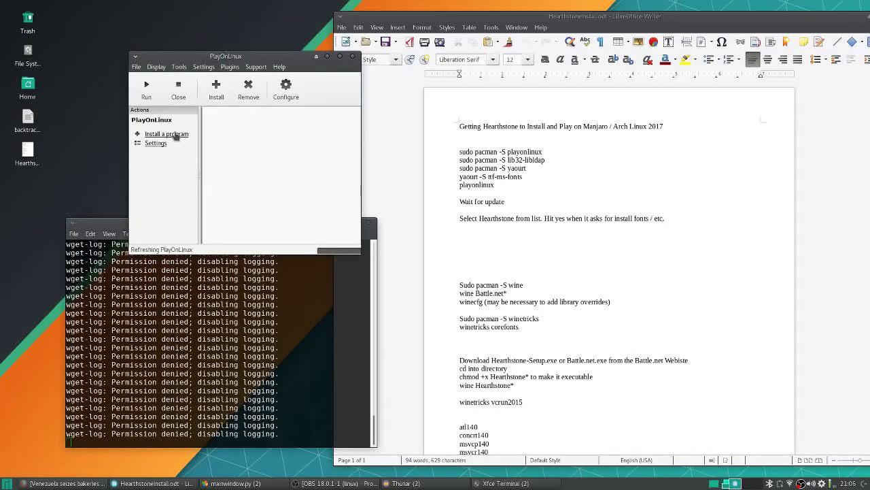
{"action": "left_click", "coordinate": [175, 135]}
{"action": "left_click_drag", "start_coordinate": [232, 38], "coordinate": [240, 168]}
Search the games list for 'Hearthstone', select it, and start its installation
{"action": "left_click", "coordinate": [209, 190]}
{"action": "left_click", "coordinate": [164, 208]}
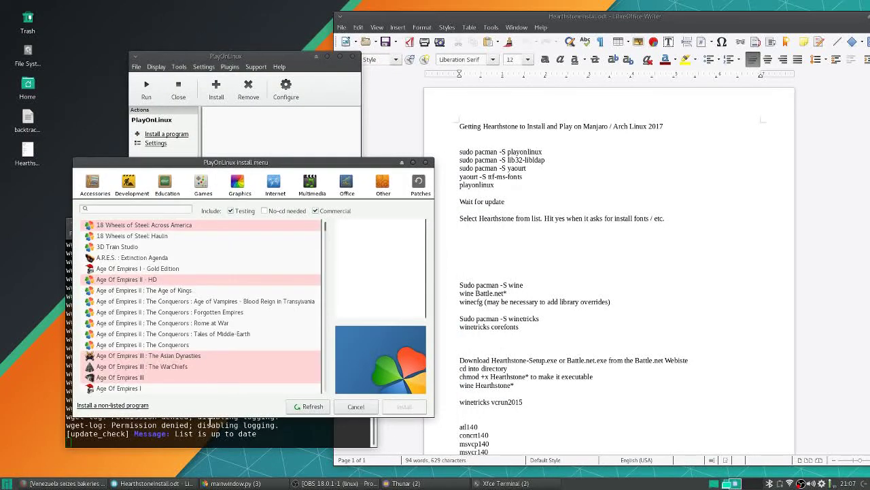
{"action": "scroll", "coordinate": [205, 285], "scroll_direction": "down", "scroll_amount": 10}
{"action": "type", "text": "Hearthstone"}
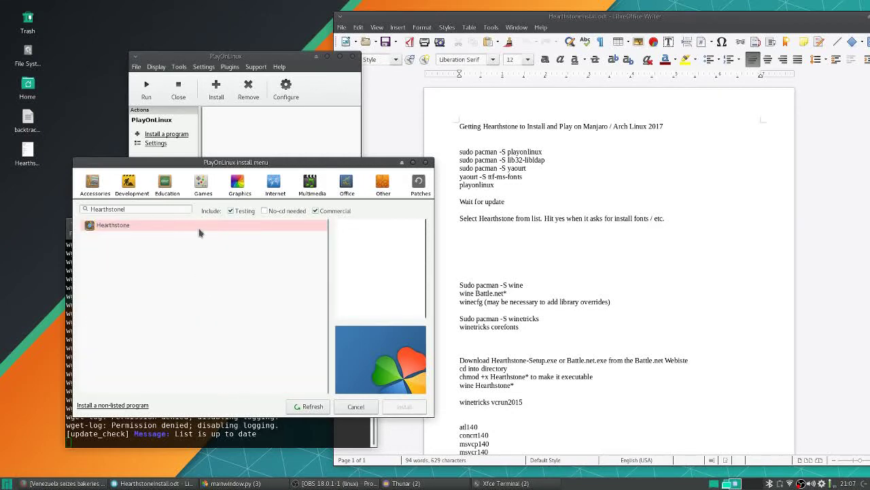
{"action": "left_click", "coordinate": [198, 227]}
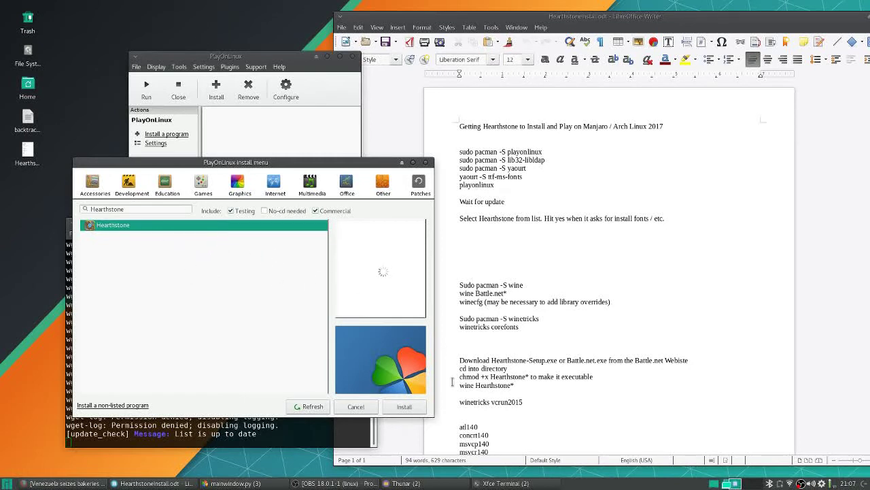
{"action": "left_click", "coordinate": [416, 410]}
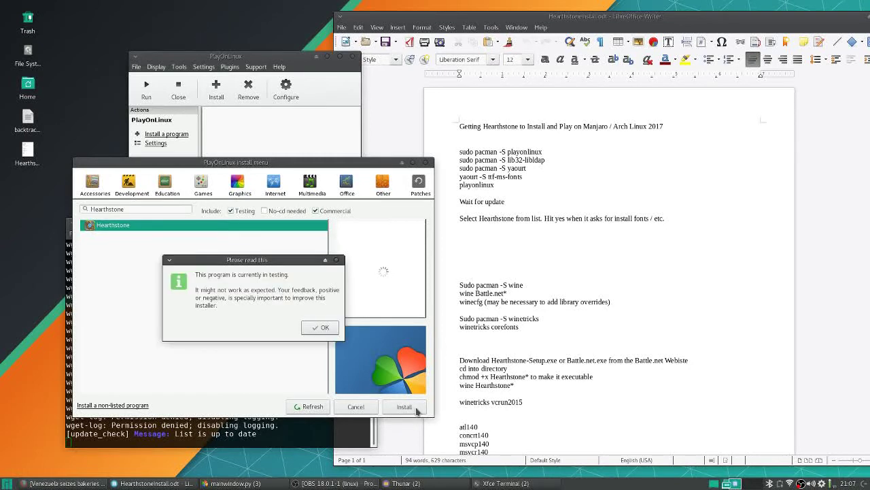
Acknowledge the testing notice, pass the welcome page, and choose 'Erase' to recreate the hearthstone virtual drive
{"action": "left_click", "coordinate": [318, 331]}
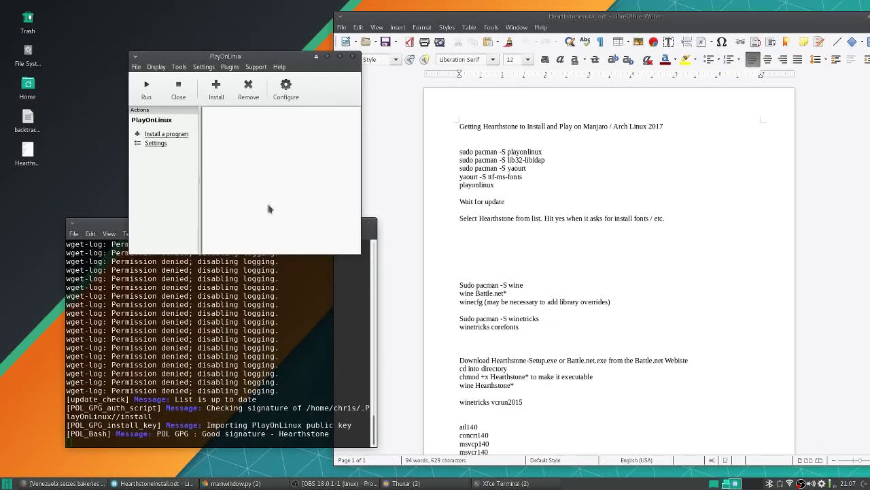
{"action": "left_click_drag", "start_coordinate": [235, 59], "coordinate": [197, 68]}
{"action": "left_click_drag", "start_coordinate": [425, 155], "coordinate": [233, 176]}
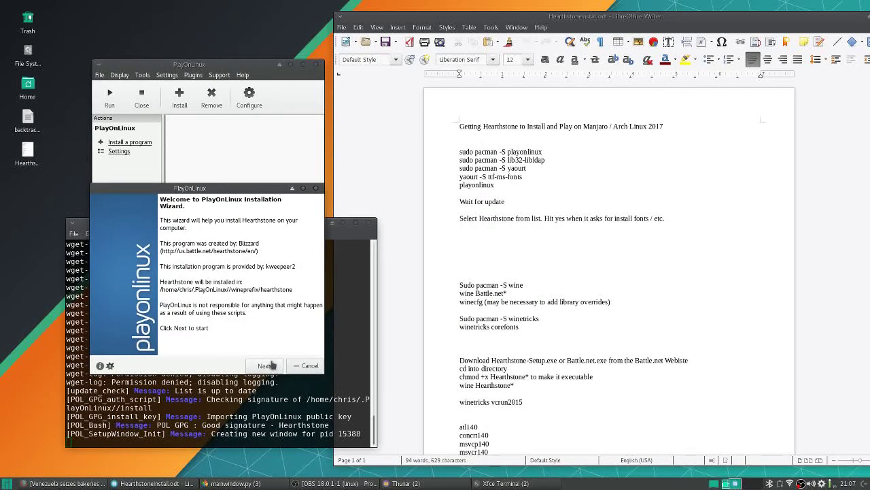
{"action": "left_click_drag", "start_coordinate": [260, 189], "coordinate": [233, 186]}
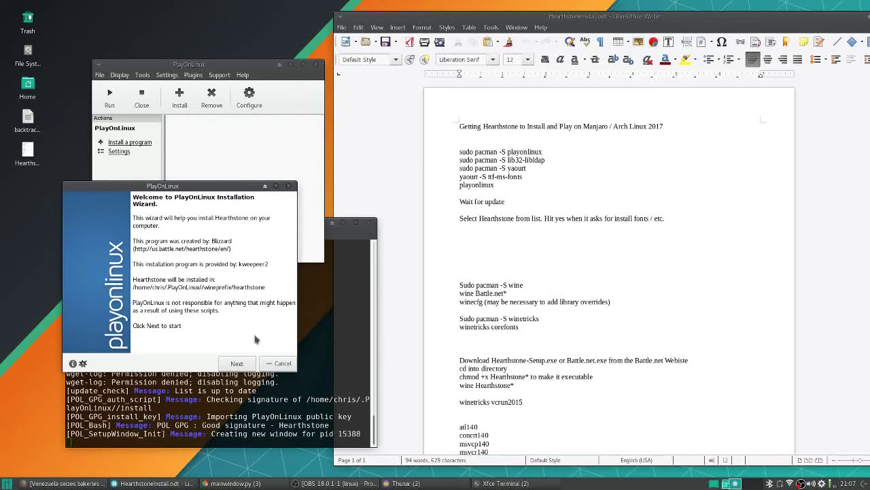
{"action": "left_click", "coordinate": [239, 364]}
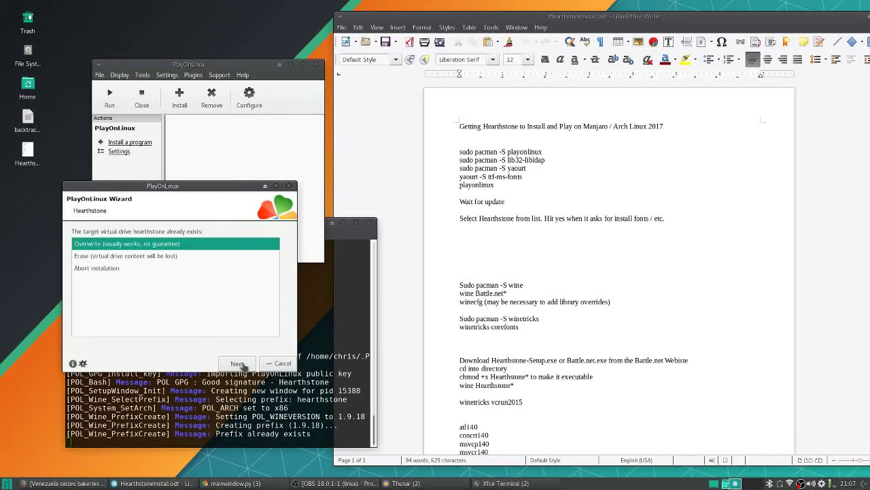
{"action": "left_click", "coordinate": [201, 258]}
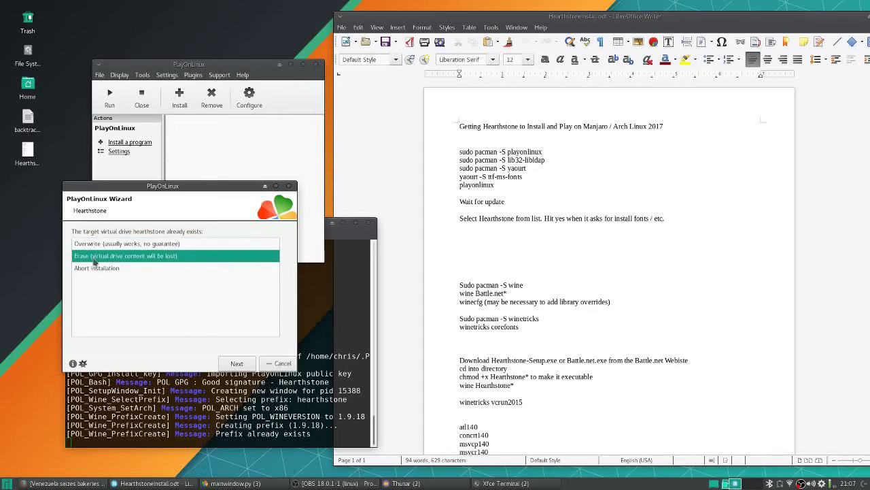
{"action": "left_click", "coordinate": [230, 365]}
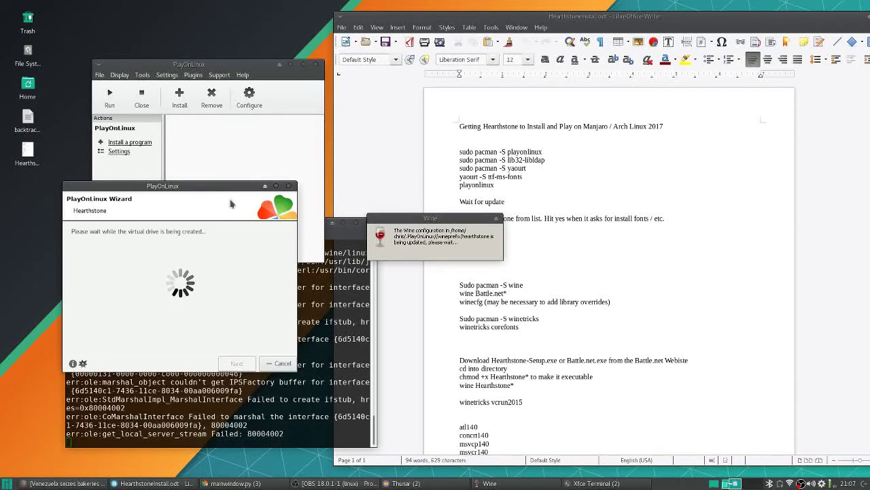
{"action": "left_click_drag", "start_coordinate": [448, 219], "coordinate": [387, 186]}
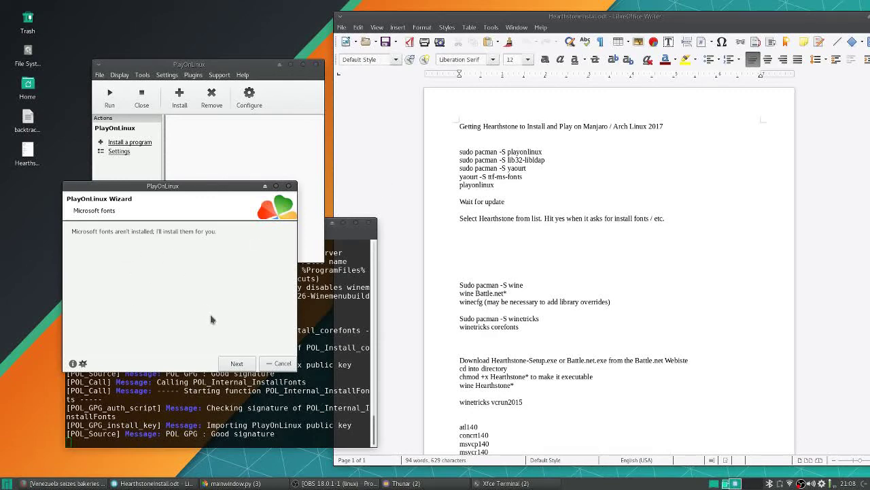
Agree to the Microsoft fonts licence, install the fonts, and choose English (US) for Hearthstone
{"action": "left_click", "coordinate": [241, 365]}
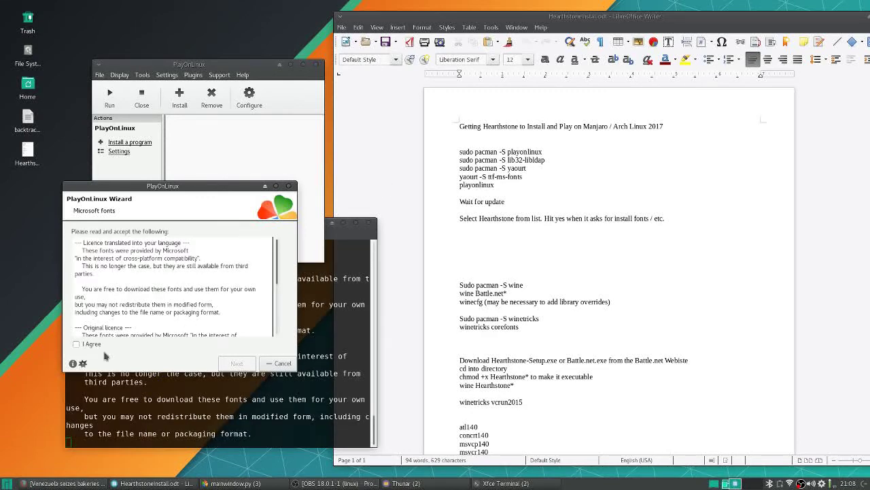
{"action": "left_click", "coordinate": [96, 344]}
{"action": "left_click", "coordinate": [244, 369]}
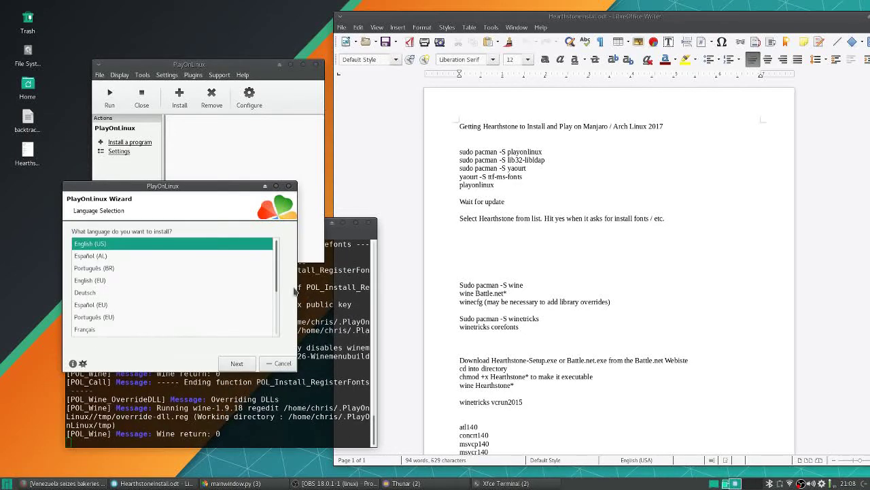
{"action": "left_click", "coordinate": [237, 363]}
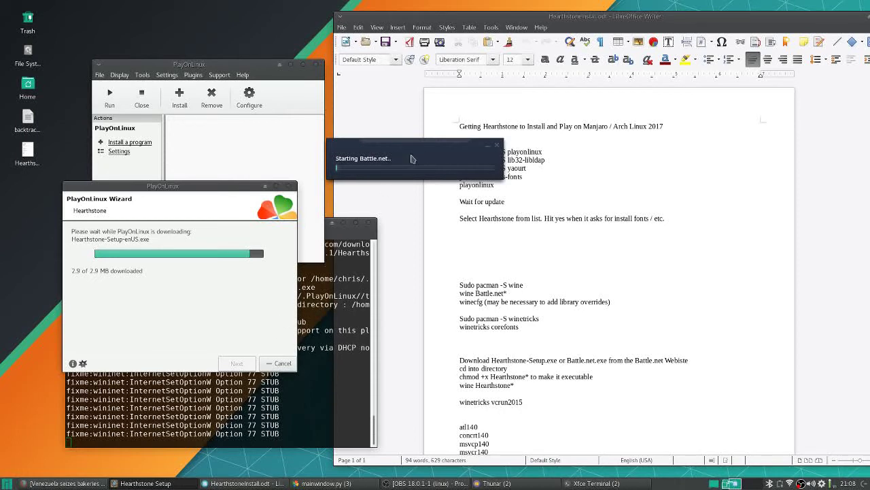
Move the 'Starting Battle.net' window aside while waiting for the region prompt
{"action": "left_click_drag", "start_coordinate": [424, 157], "coordinate": [295, 159]}
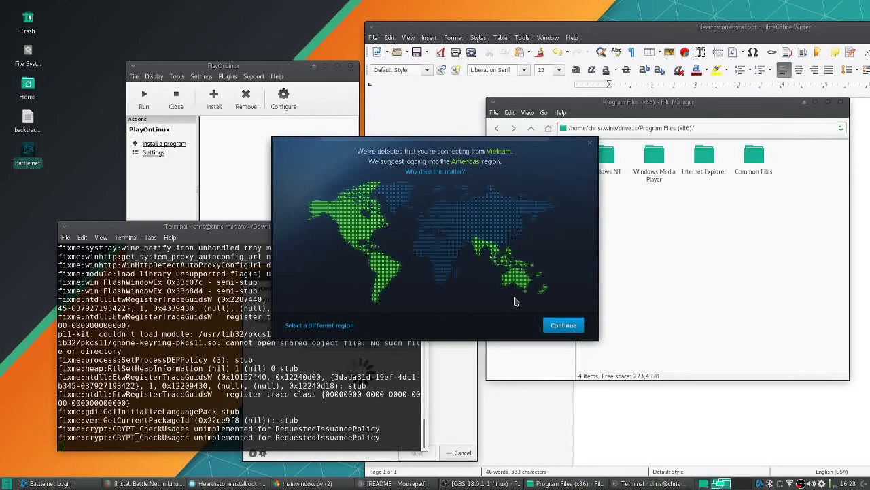
Continue with the Americas region, start the Hearthstone install, and close the Discover New Friends popup
{"action": "left_click", "coordinate": [564, 324]}
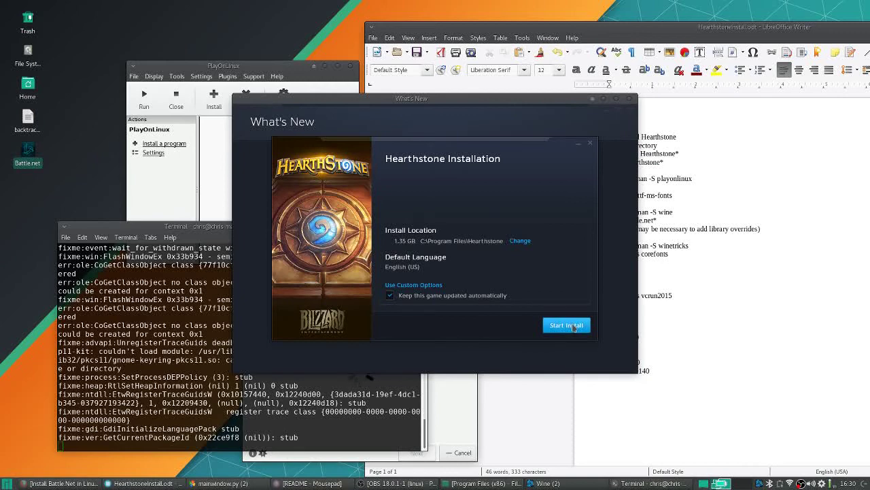
{"action": "left_click", "coordinate": [566, 325]}
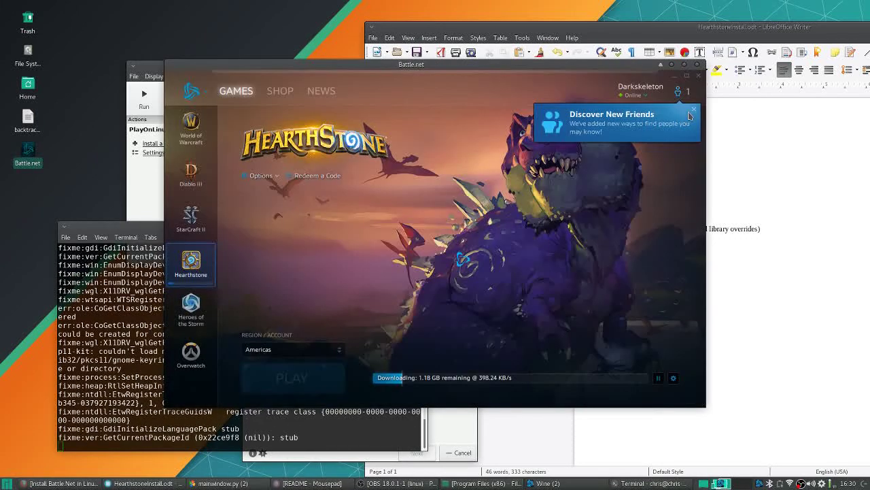
{"action": "left_click", "coordinate": [691, 110]}
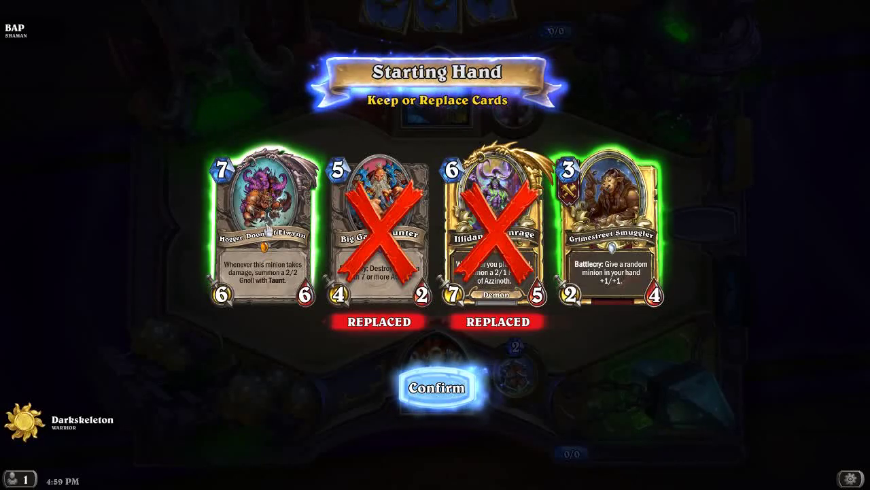
Mark Hogger, Doom of Elwynn for replacement in the starting hand
{"action": "left_click", "coordinate": [268, 231]}
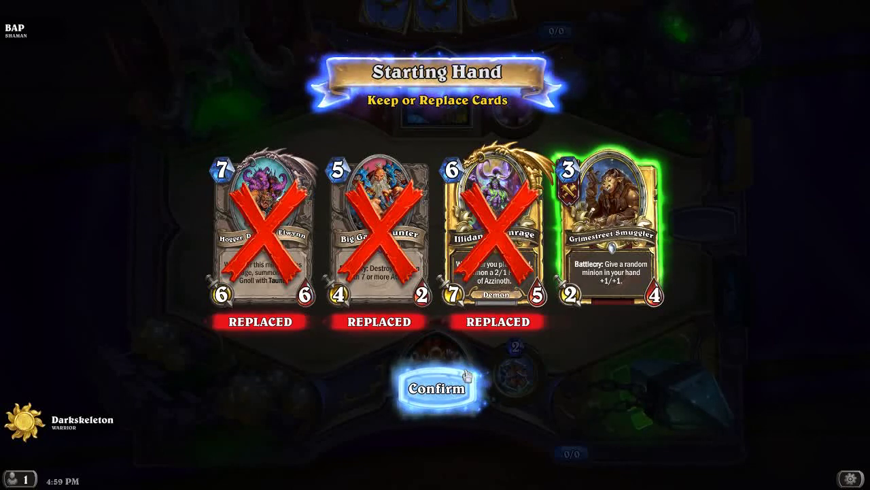